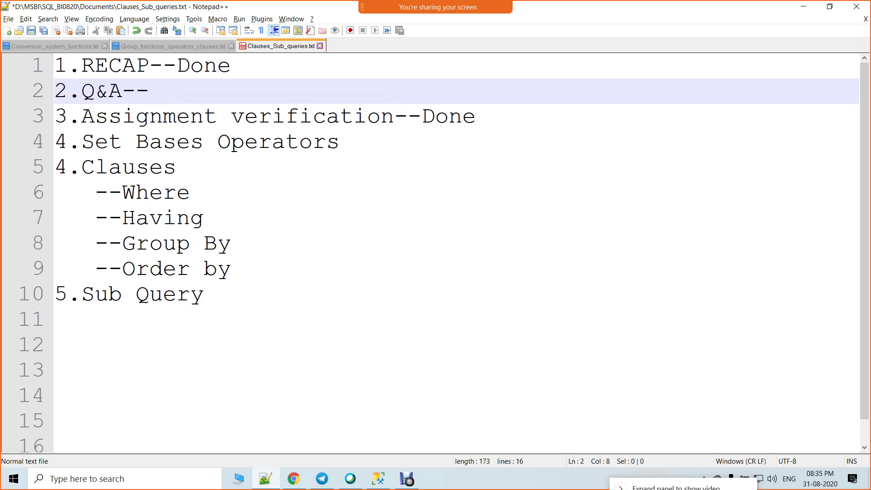
# - Mark the Q&A item in the agenda as "--Done" and save the file
pyautogui.write('Done')
pyautogui.hotkey('ctrl', 'z')
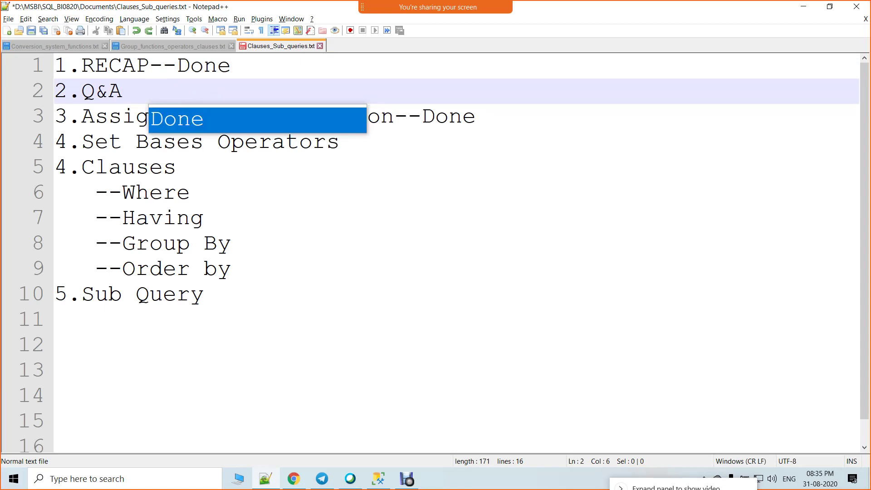
pyautogui.hotkey('ctrl', 'z')
pyautogui.hotkey('ctrl', 'y')
pyautogui.hotkey('ctrl', 'y')
pyautogui.hotkey('ctrl', 's')
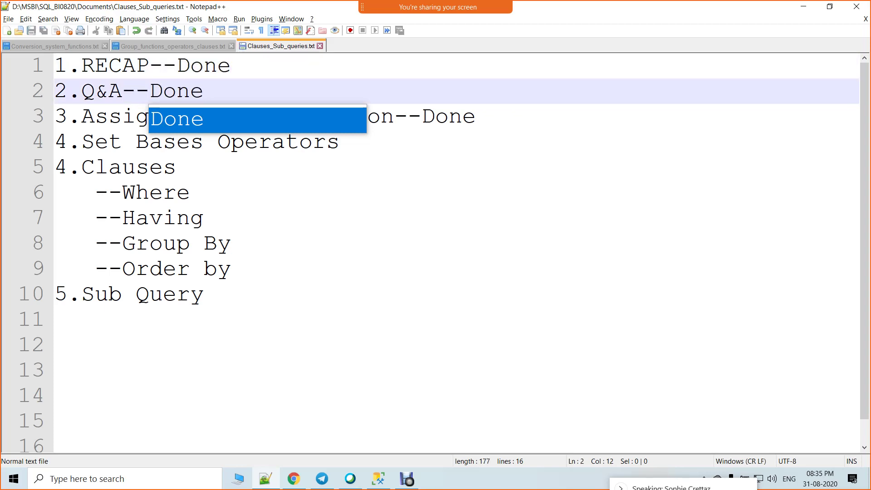
# - Correct "Set Bases Operators" to "Set Based Operators" on line 4 and save the file
pyautogui.click(203, 218)
pyautogui.moveTo(340, 142); pyautogui.dragTo(94, 142)
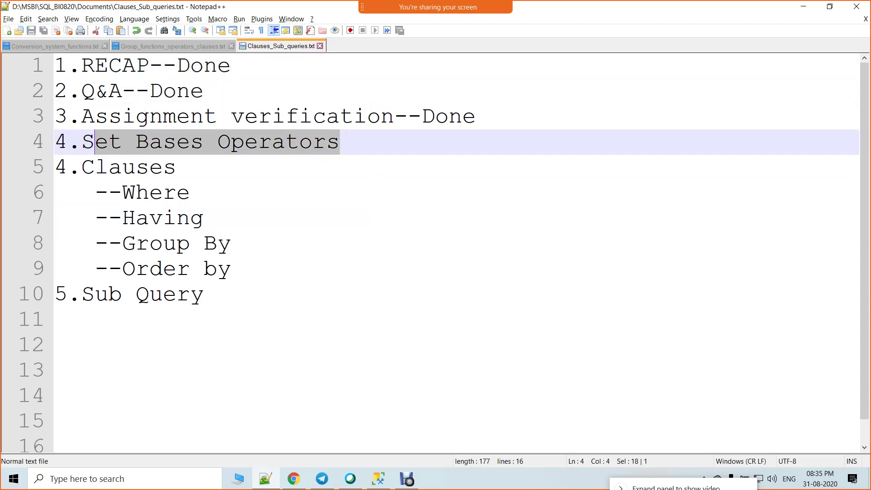
pyautogui.click(204, 142)
pyautogui.press('BackSpace')
pyautogui.write('d')
pyautogui.hotkey('ctrl', 's')
# - Add two blank lines below the "5.Sub Query" item
pyautogui.click(204, 295)
pyautogui.press('Return')
pyautogui.press('Return')
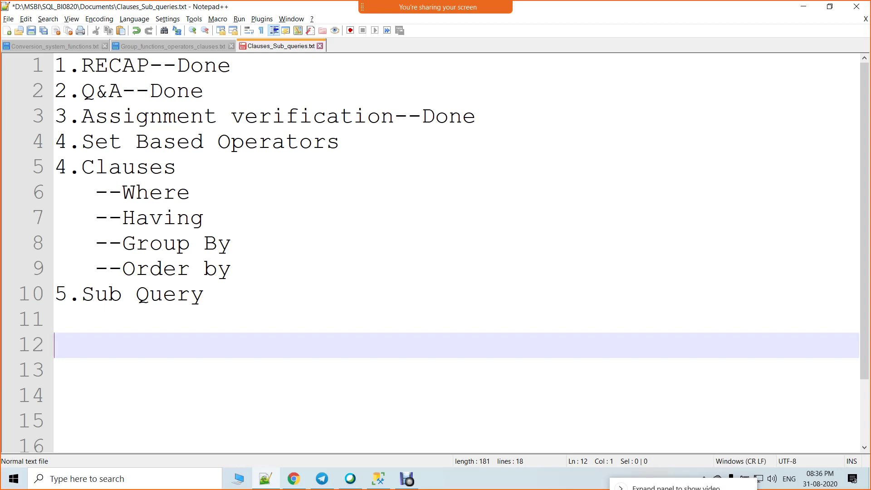
# - Launch Excel and create a blank workbook
pyautogui.press('super')
pyautogui.write('excel')
pyautogui.press('Return')
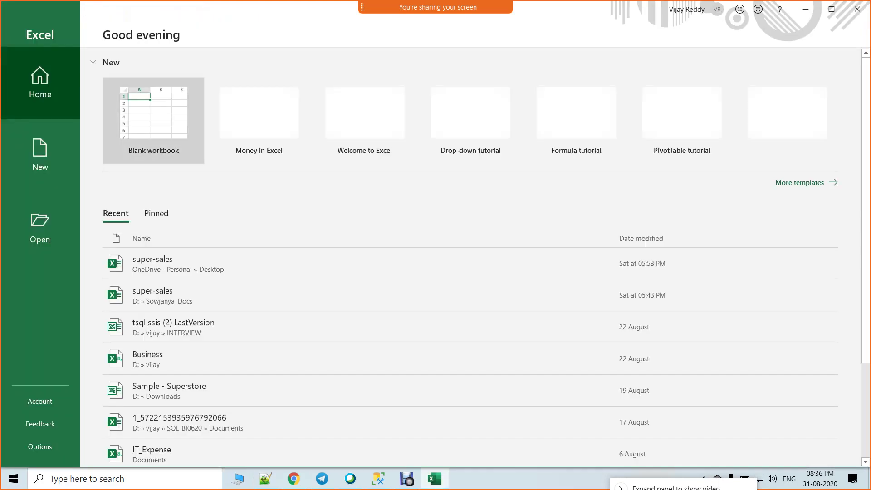
pyautogui.press('Return')
pyautogui.scroll(7, 436, 281)
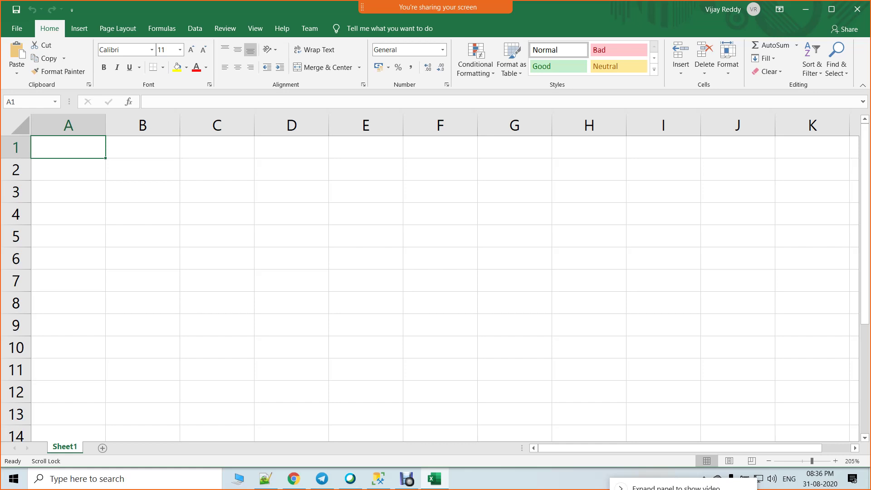
# - Enter the column headers "custid" in A1 and "Cname" in B1
pyautogui.write('c')
pyautogui.press('BackSpace')
pyautogui.write('custid')
pyautogui.press('Tab')
pyautogui.write('C')
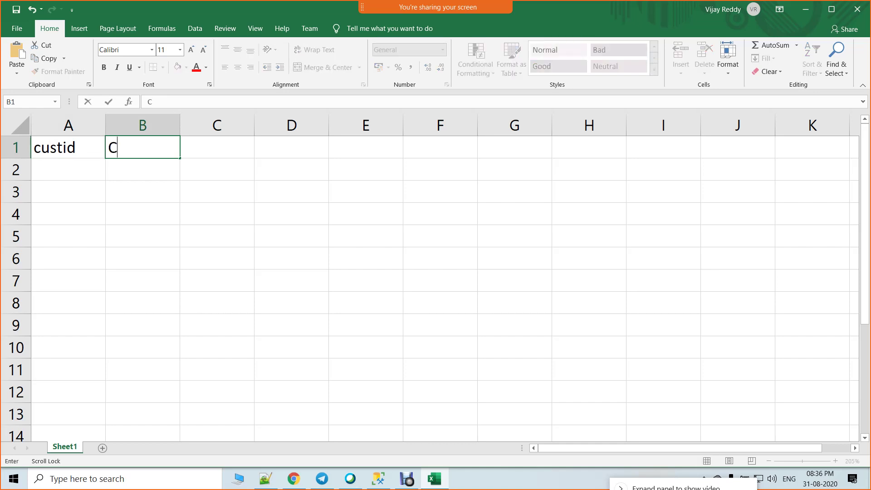
pyautogui.write('name')
pyautogui.press('Tab')
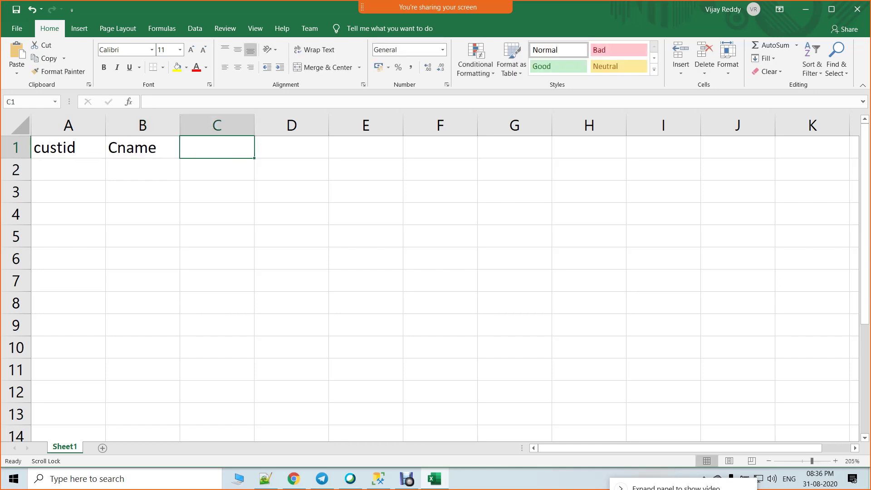
pyautogui.write('c')
pyautogui.press('BackSpace')
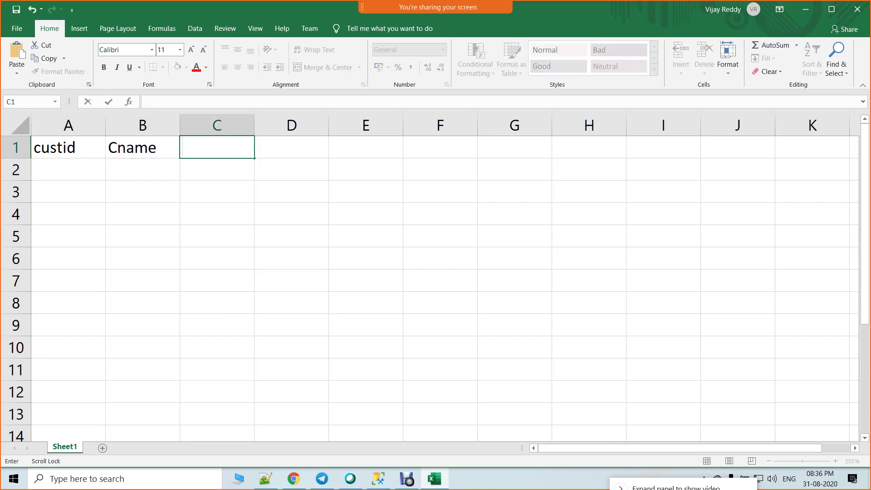
pyautogui.scroll(-1, 435, 282)
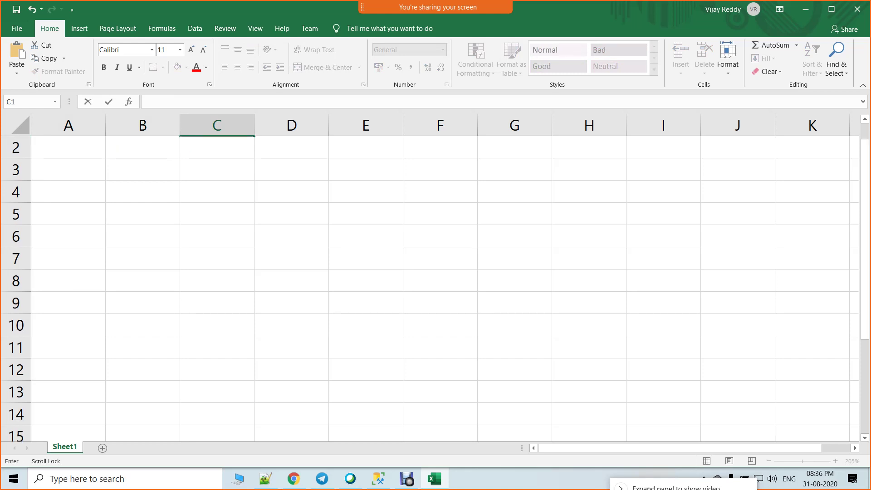
pyautogui.scroll(1, 436, 281)
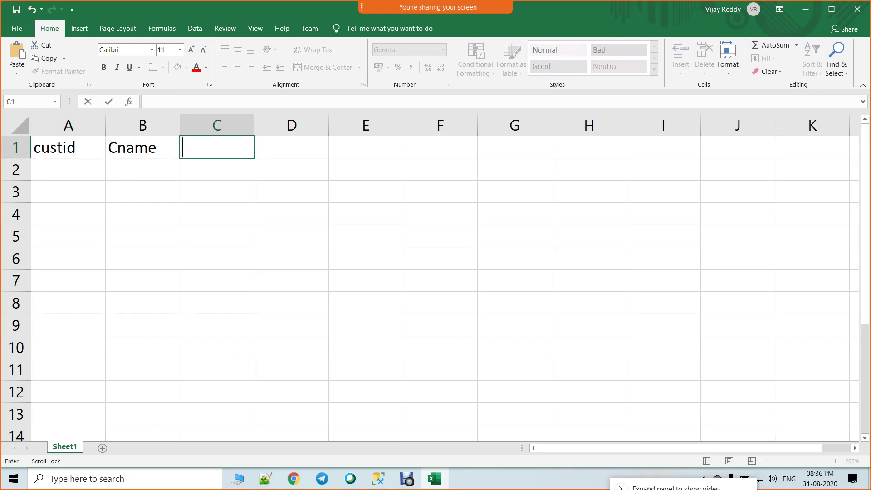
pyautogui.scroll(-1, 436, 282)
pyautogui.scroll(1, 435, 281)
# - Fill the custid column with the numbers 1 to 10 in A2:A11
pyautogui.press('Return')
pyautogui.write('1')
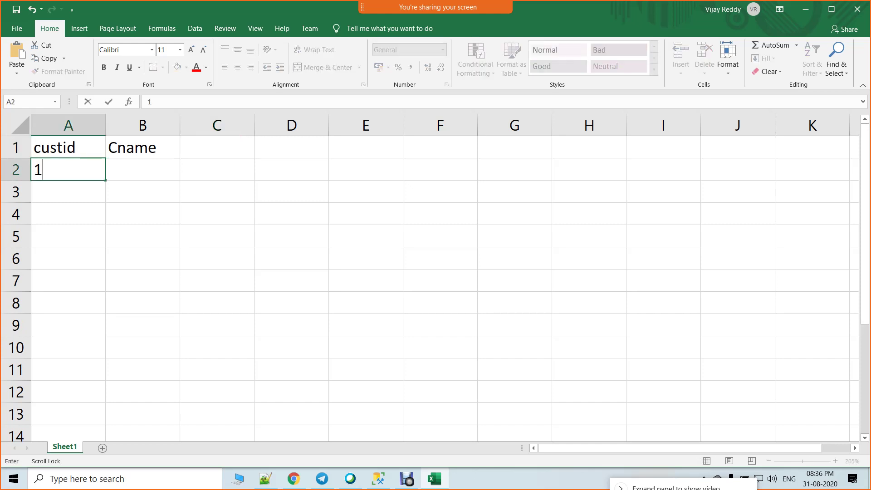
pyautogui.press('Return')
pyautogui.write('2')
pyautogui.press('Return')
pyautogui.moveTo(68, 169); pyautogui.dragTo(68, 214)
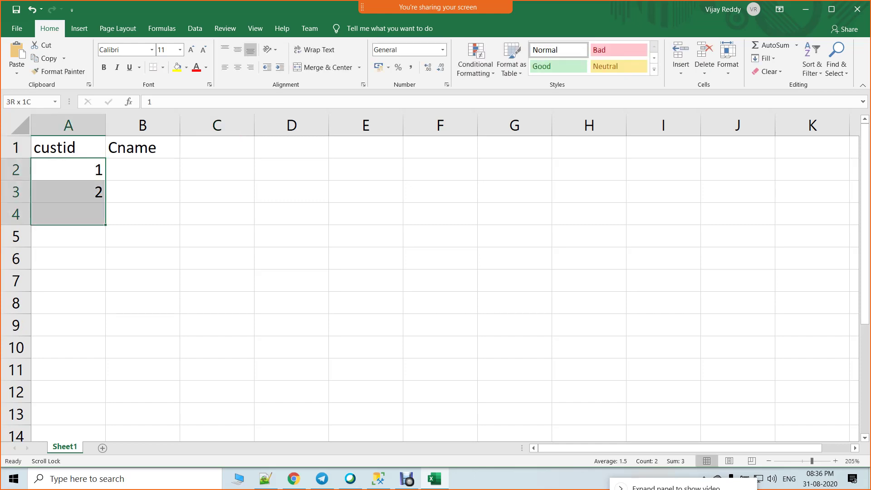
pyautogui.moveTo(68, 169); pyautogui.dragTo(105, 402)
pyautogui.click(68, 392)
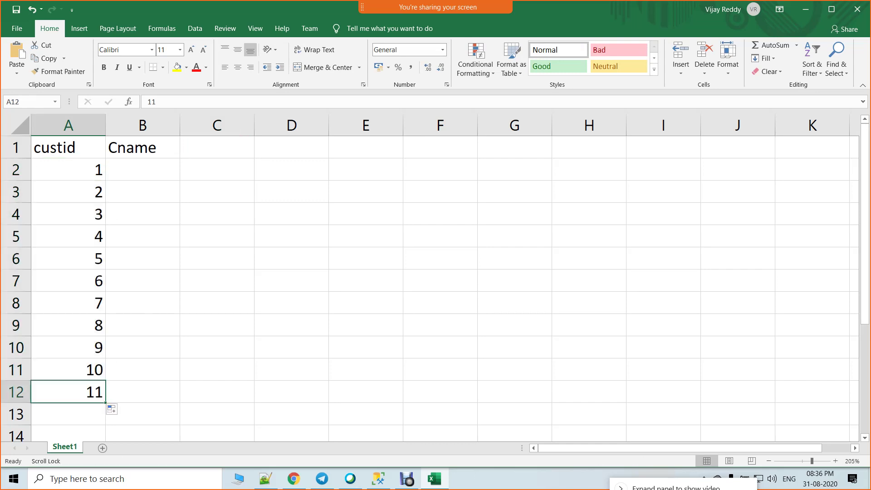
pyautogui.press('Delete')
# - Enter A in B2 and B in B3 as the first two Cname values
pyautogui.click(143, 170)
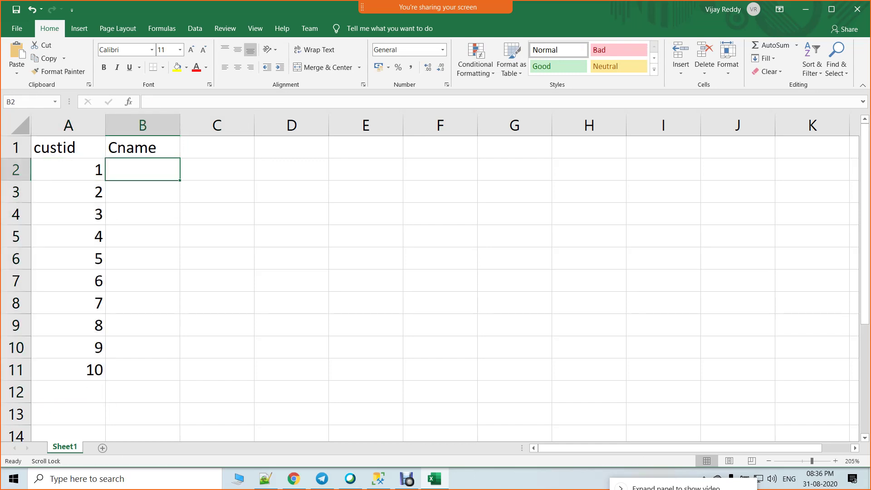
pyautogui.write('A')
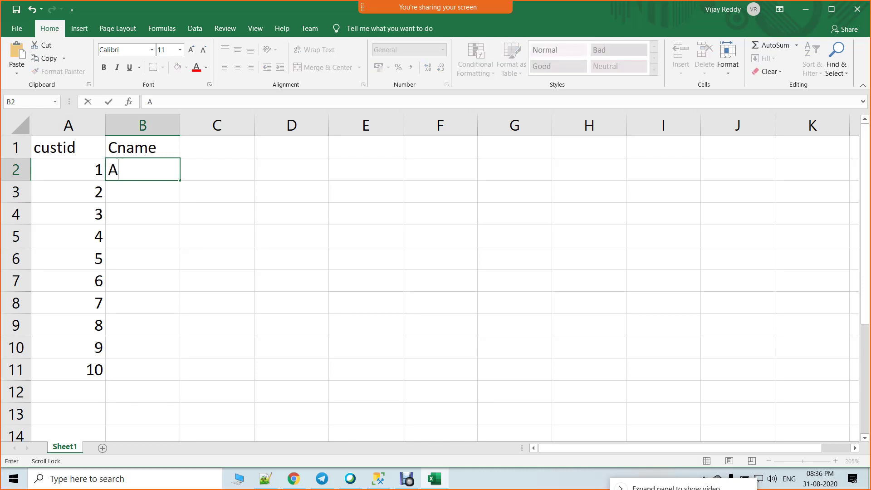
pyautogui.press('Return')
pyautogui.write('B')
pyautogui.press('Up')
# - Try to extend the letter series from B2:B3 down to B11 by autofilling
pyautogui.hotkey('shift', 'Down')
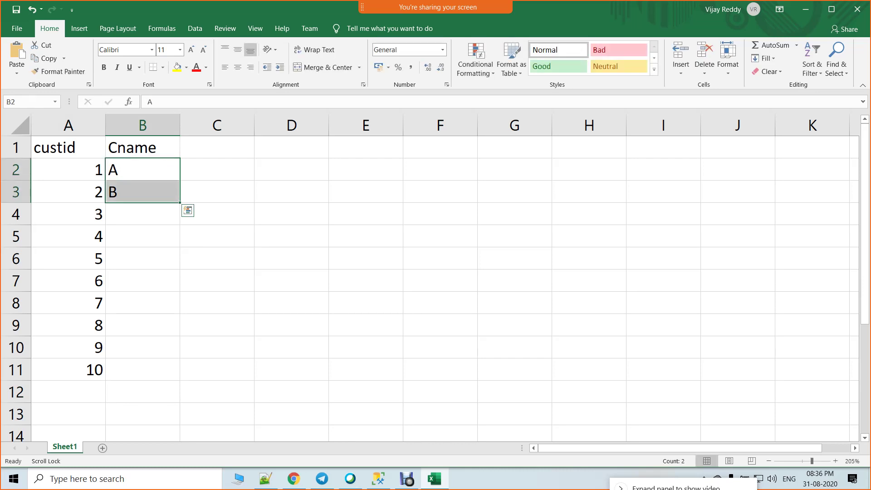
pyautogui.moveTo(180, 203); pyautogui.dragTo(181, 372)
pyautogui.click(217, 259)
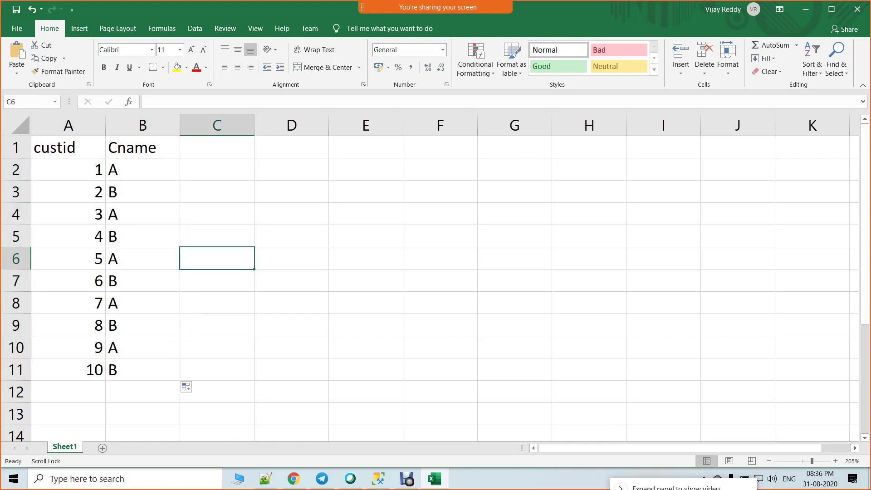
# - Clear the autofilled Cname values from B4:B11
pyautogui.moveTo(143, 214); pyautogui.dragTo(143, 370)
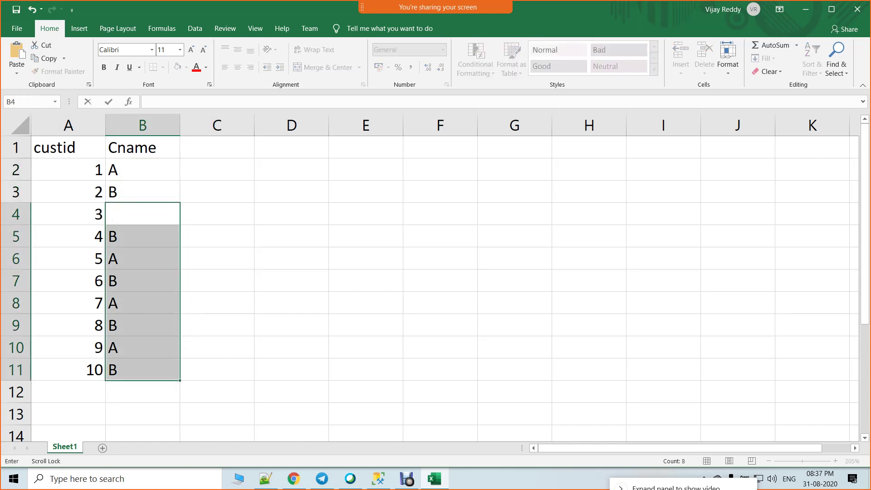
pyautogui.click(143, 303)
pyautogui.moveTo(143, 236); pyautogui.dragTo(142, 348)
pyautogui.press('Delete')
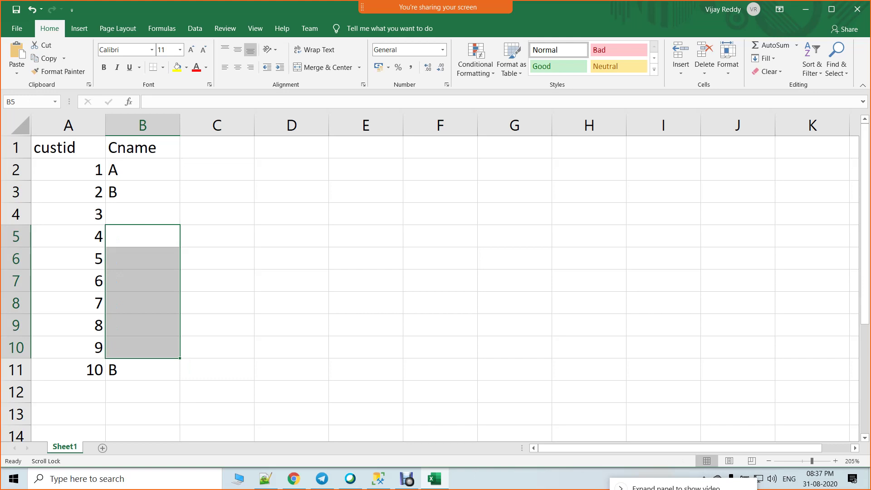
pyautogui.click(142, 370)
pyautogui.press('Delete')
# - Enter the letters C to J, one per row, in the Cname cells B4:B11
pyautogui.click(142, 213)
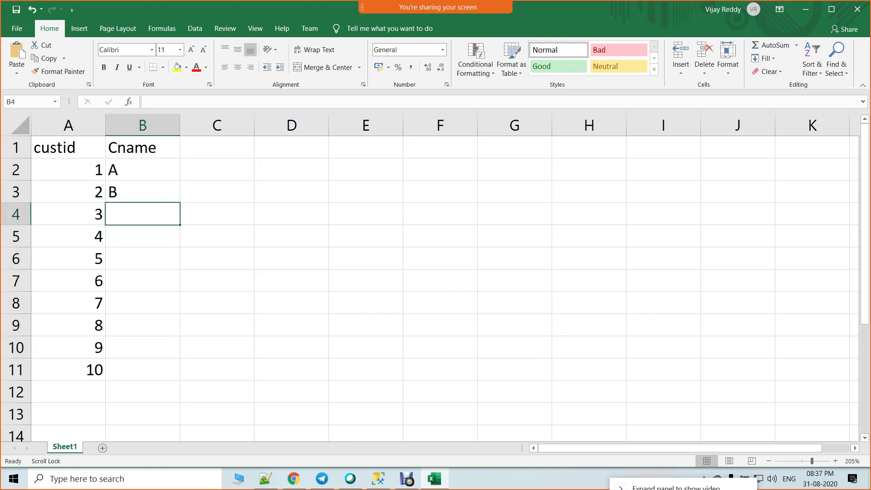
pyautogui.write('C')
pyautogui.press('Return')
pyautogui.write('D')
pyautogui.press('Return')
pyautogui.write('E')
pyautogui.press('Return')
pyautogui.press('Return')
pyautogui.click(143, 281)
pyautogui.write('F')
pyautogui.press('Return')
pyautogui.write('G')
pyautogui.press('Return')
pyautogui.write('H')
pyautogui.press('Return')
pyautogui.write('I')
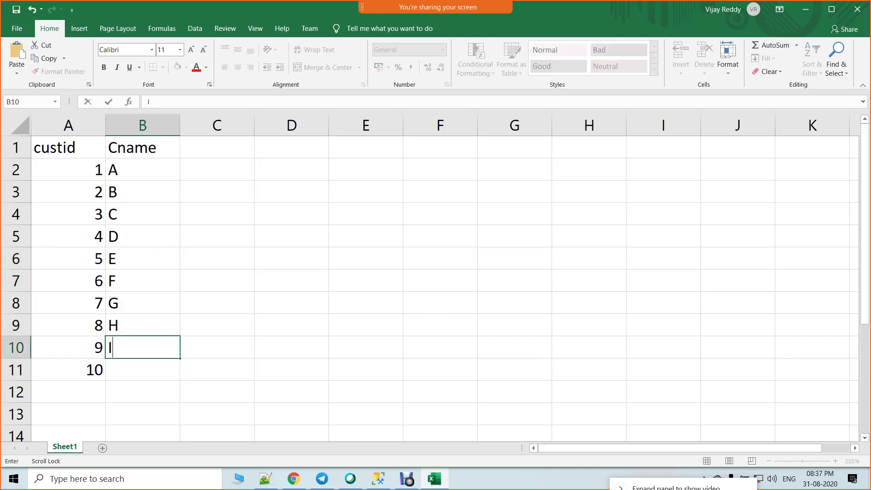
pyautogui.press('Return')
pyautogui.write('J')
pyautogui.click(217, 325)
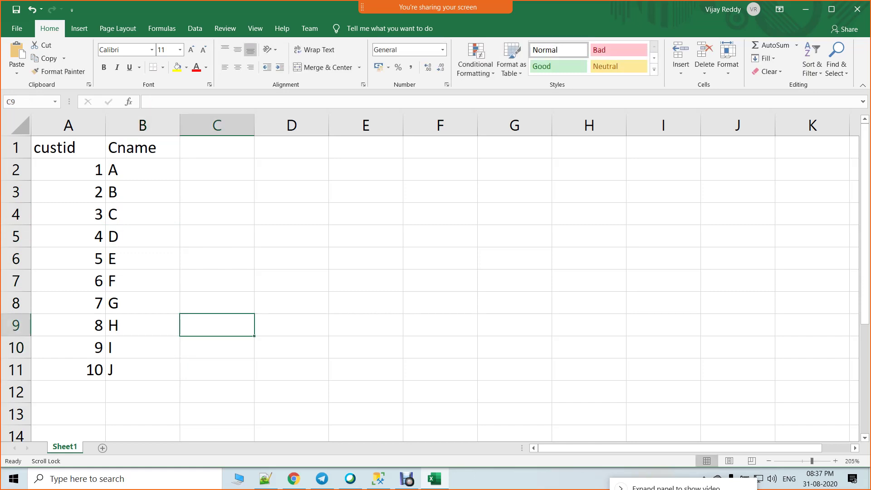
# - Copy the custid and Cname table in A1:B11 and paste it starting at E1
pyautogui.moveTo(68, 147); pyautogui.dragTo(143, 369)
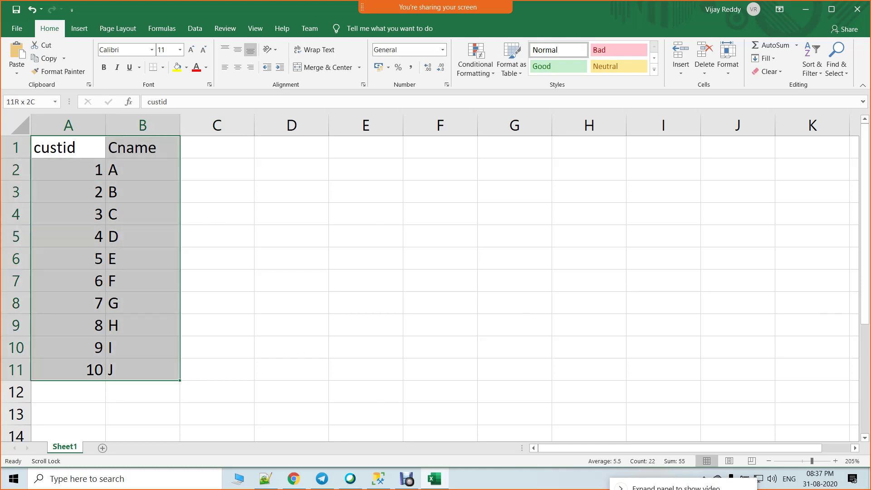
pyautogui.hotkey('ctrl', 'c')
pyautogui.click(366, 147)
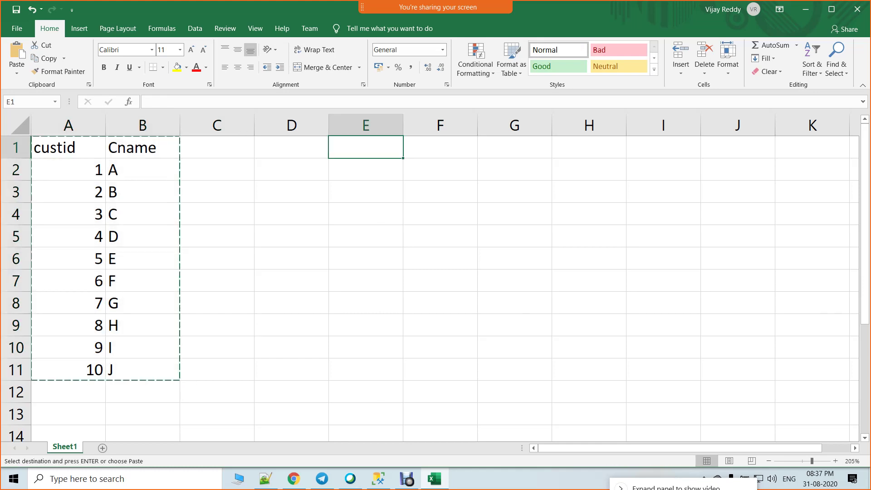
pyautogui.hotkey('ctrl', 'v')
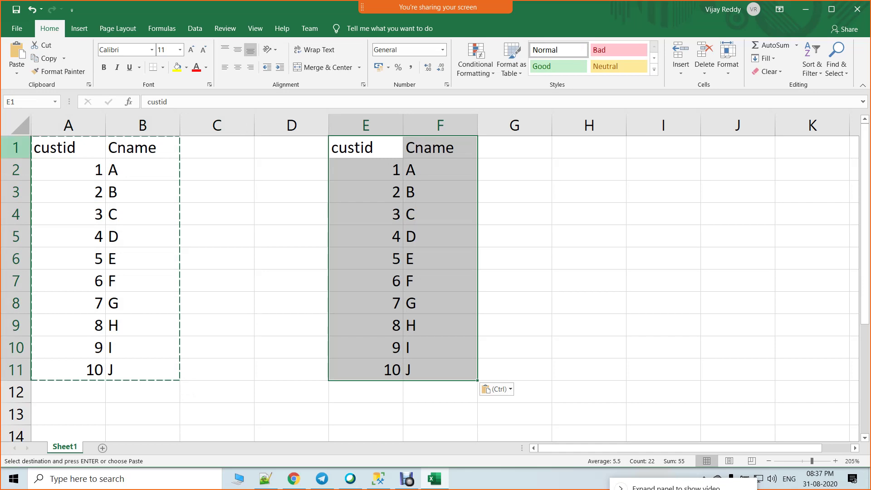
# - Paste the copied table again starting at A2 to shift the first table down one row
pyautogui.click(16, 147)
pyautogui.hotkey('ctrl', 'a')
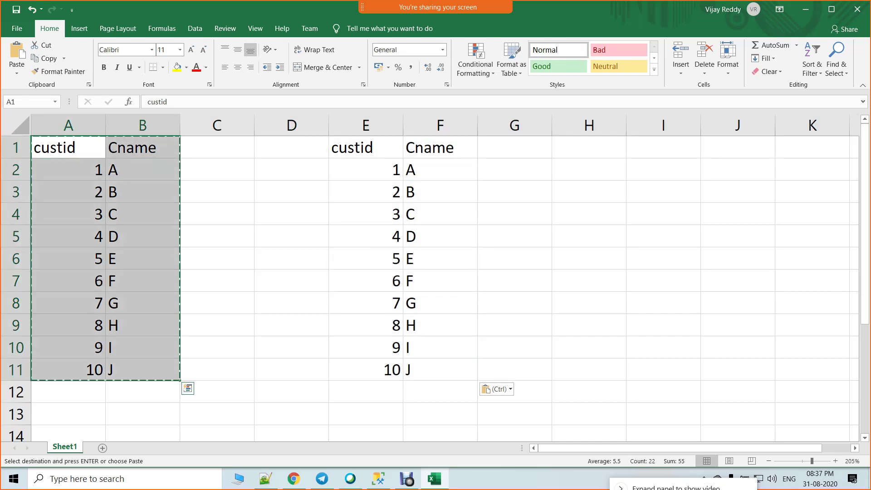
pyautogui.hotkey('ctrl', 'q')
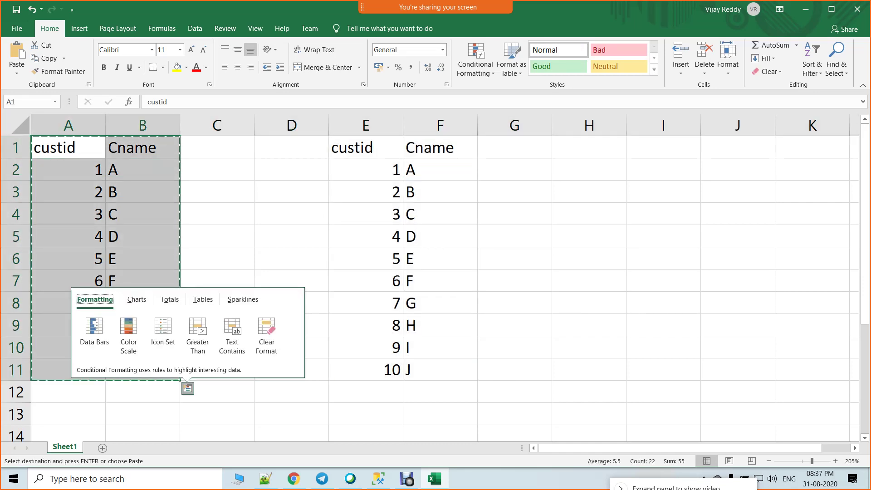
pyautogui.click(68, 170)
pyautogui.press('Return')
# - Replace the leftover headers in A1:B1 with the merged and centered title "Data set A"
pyautogui.moveTo(68, 147); pyautogui.dragTo(143, 148)
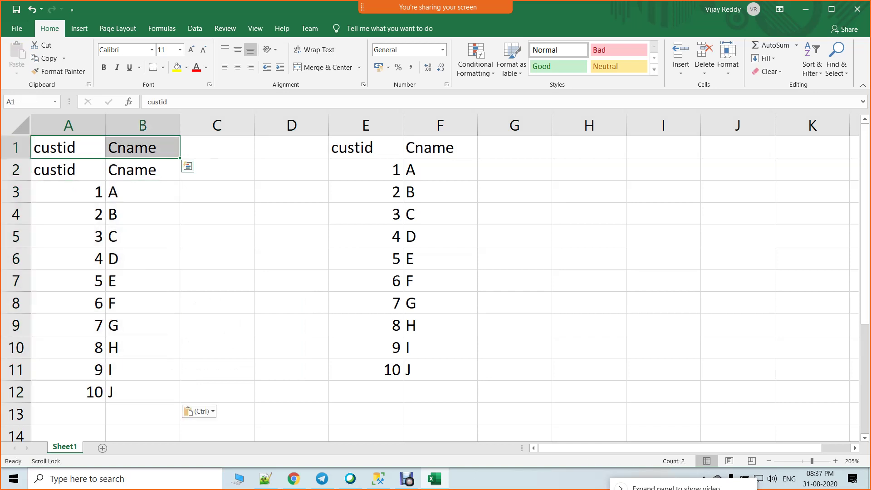
pyautogui.press('Delete')
pyautogui.click(322, 68)
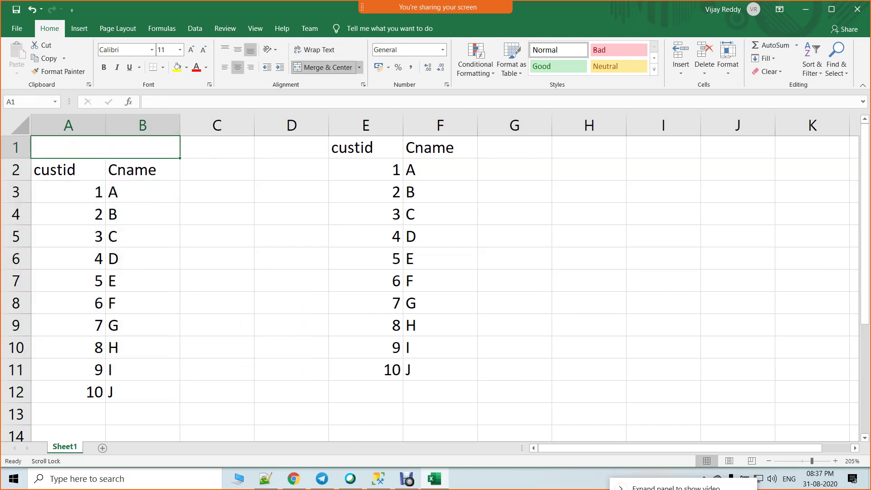
pyautogui.write('Data set ')
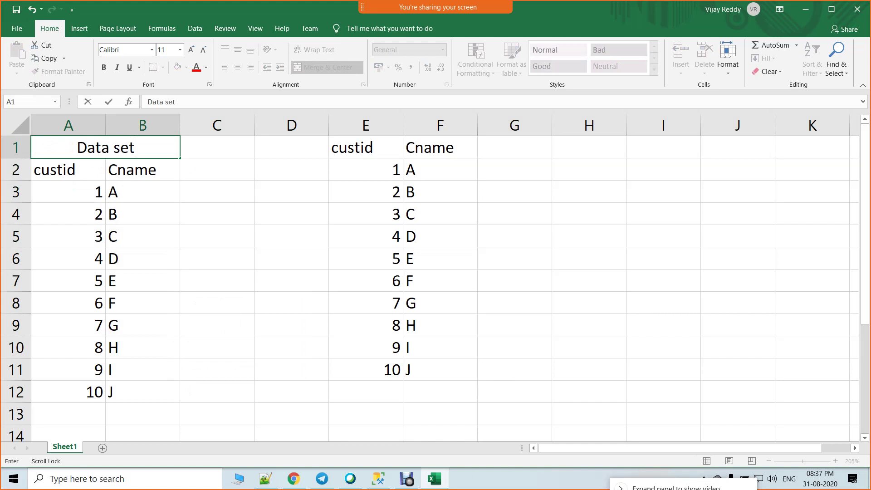
pyautogui.write('A')
# - Shift the second custid and Cname table down one row, from E1:F11 to E2:F12
pyautogui.moveTo(366, 148); pyautogui.dragTo(440, 369)
pyautogui.hotkey('ctrl', 'c')
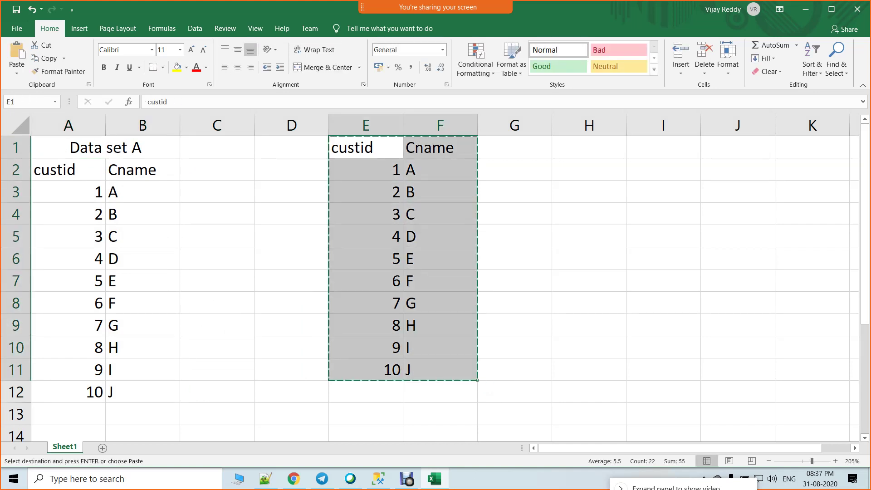
pyautogui.moveTo(366, 170); pyautogui.dragTo(440, 392)
pyautogui.hotkey('ctrl', 'v')
# - Replace the leftover headers in E1:F1 with the merged and centered title "Data set B"
pyautogui.moveTo(366, 147); pyautogui.dragTo(440, 147)
pyautogui.click(323, 68)
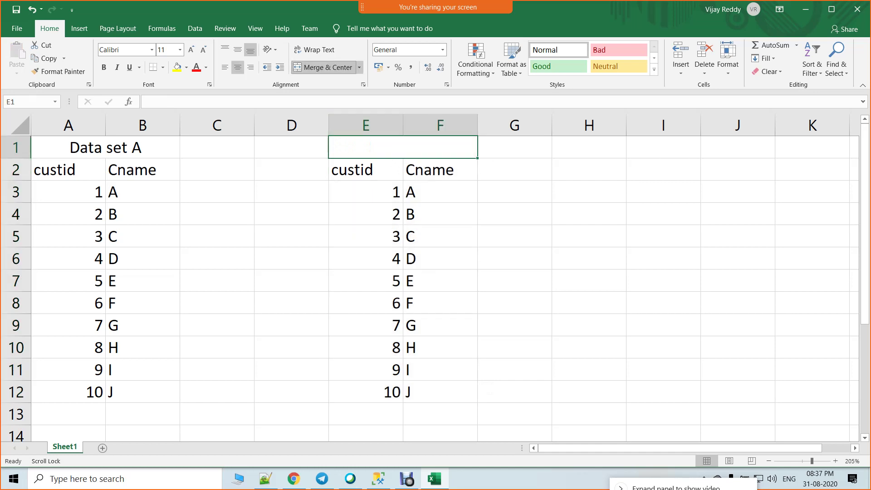
pyautogui.write('Data')
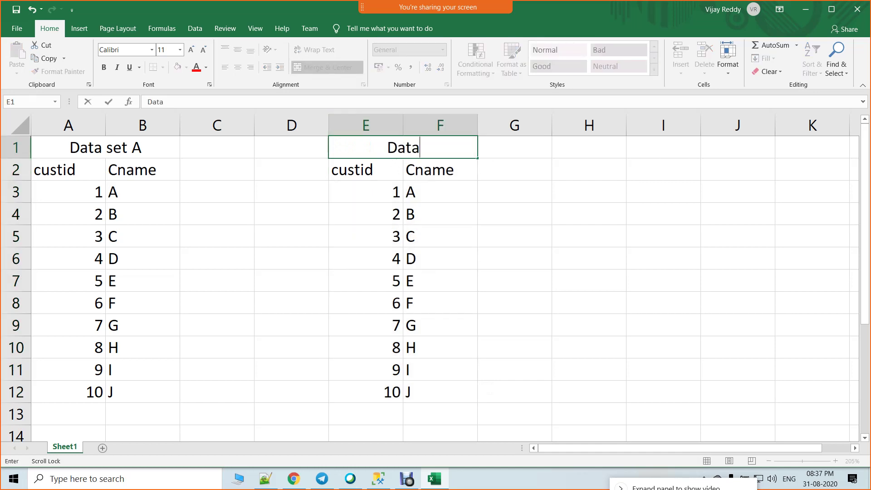
pyautogui.press('BackSpace')
pyautogui.write('a s')
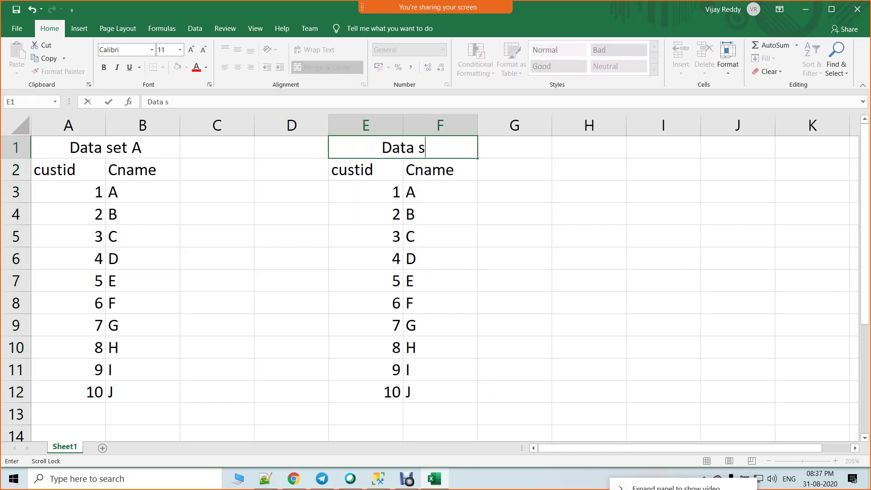
pyautogui.write('et B')
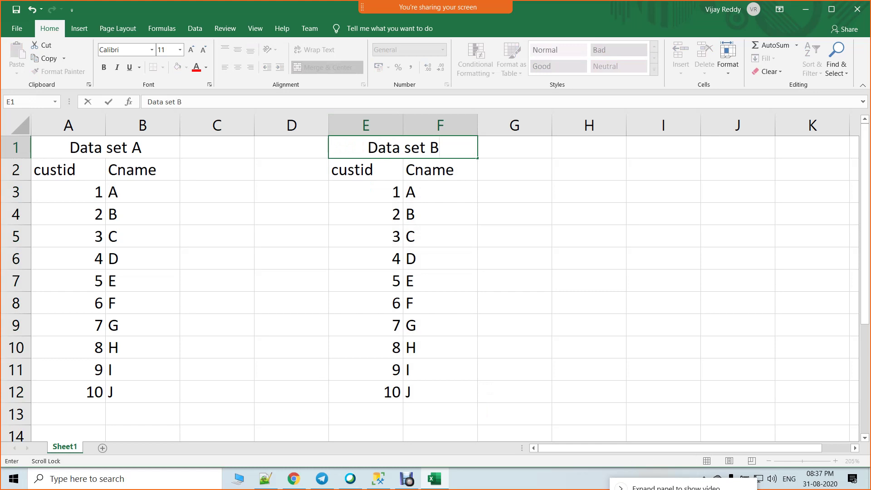
pyautogui.click(143, 303)
# - Compare the custid and Cname rows of data set A with those of data set B
pyautogui.moveTo(68, 170); pyautogui.dragTo(143, 393)
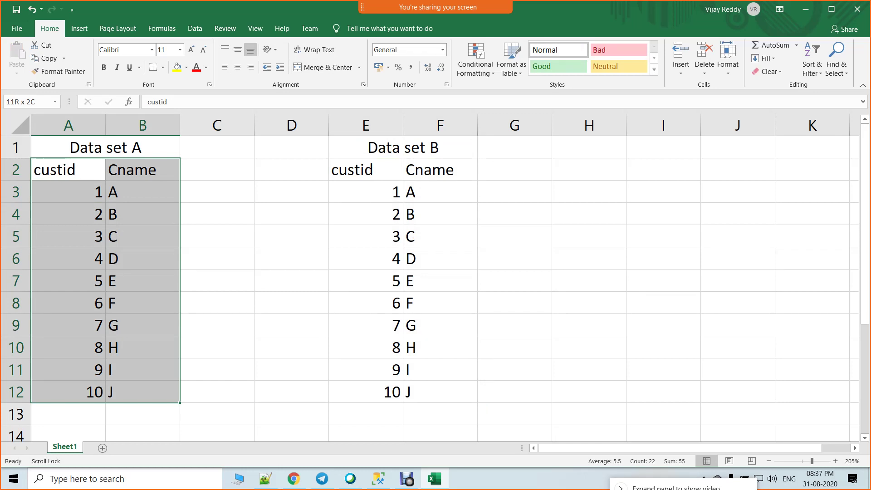
pyautogui.moveTo(365, 170); pyautogui.dragTo(440, 392)
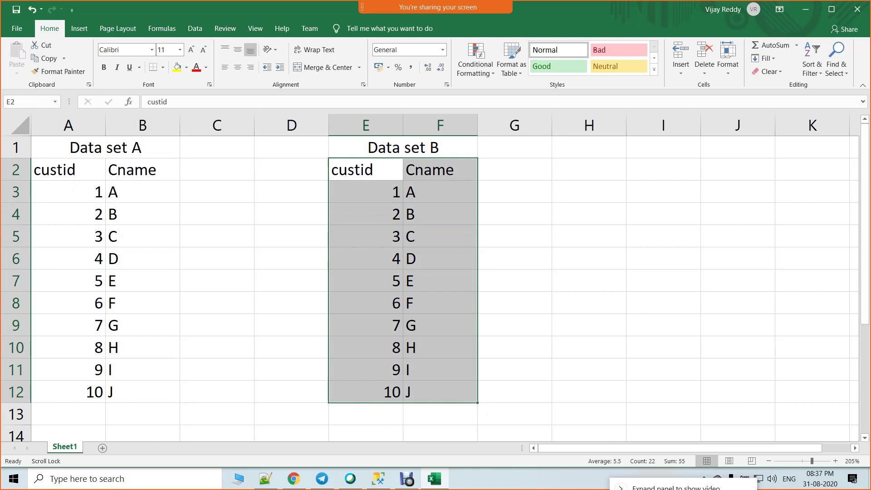
pyautogui.moveTo(68, 170); pyautogui.dragTo(143, 392)
pyautogui.scroll(-1, 445, 288)
pyautogui.scroll(1, 445, 288)
pyautogui.moveTo(365, 192); pyautogui.dragTo(441, 392)
pyautogui.click(441, 259)
pyautogui.click(440, 192)
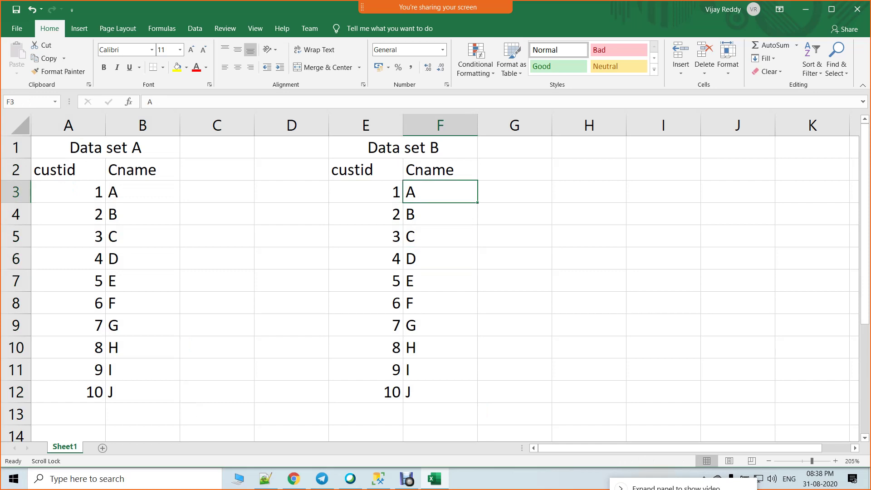
pyautogui.moveTo(366, 192); pyautogui.dragTo(441, 192)
# - Merge and center B14:E14 below the two tables and enter the title "Merged data set of A an B"
pyautogui.scroll(-2, 440, 192)
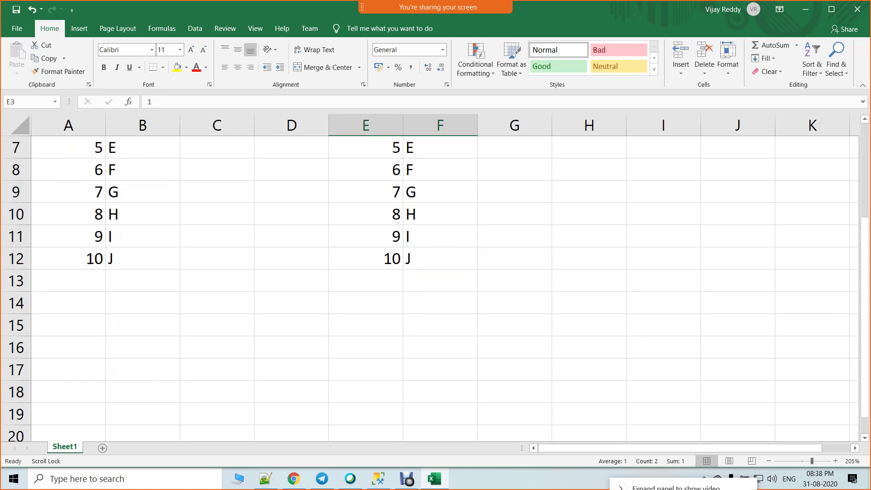
pyautogui.click(143, 303)
pyautogui.moveTo(143, 303); pyautogui.dragTo(365, 302)
pyautogui.click(323, 67)
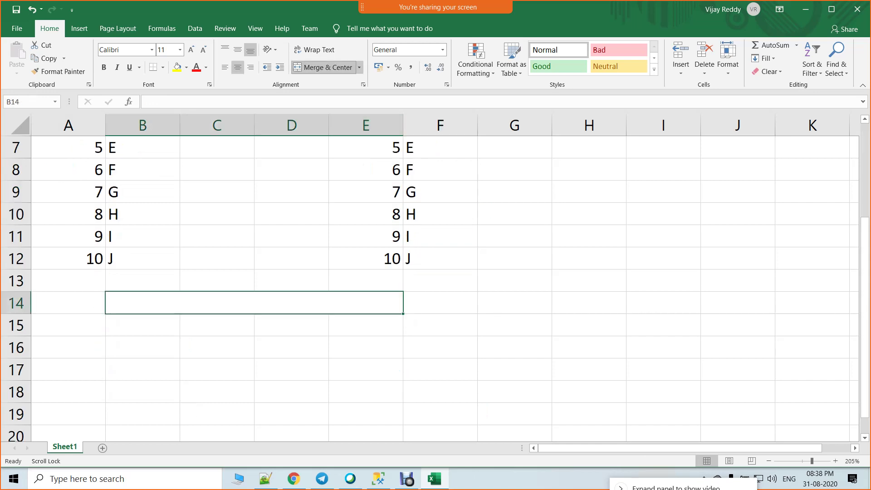
pyautogui.write('Merged ')
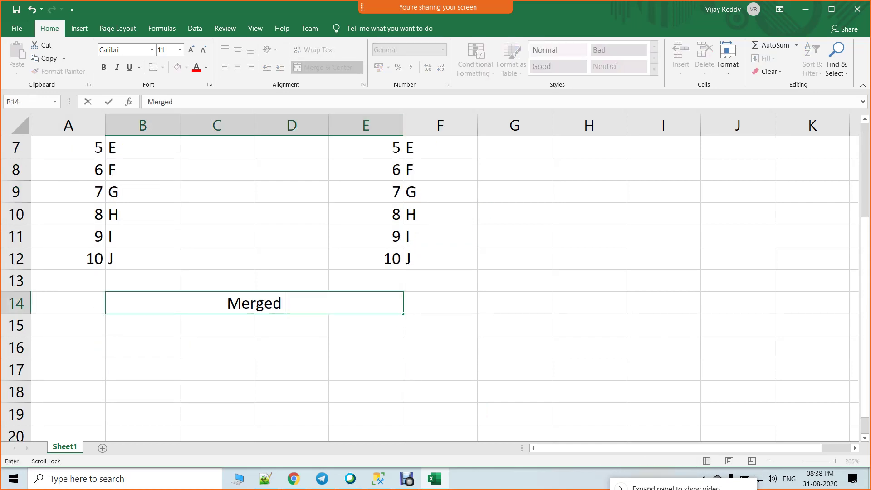
pyautogui.write('data se')
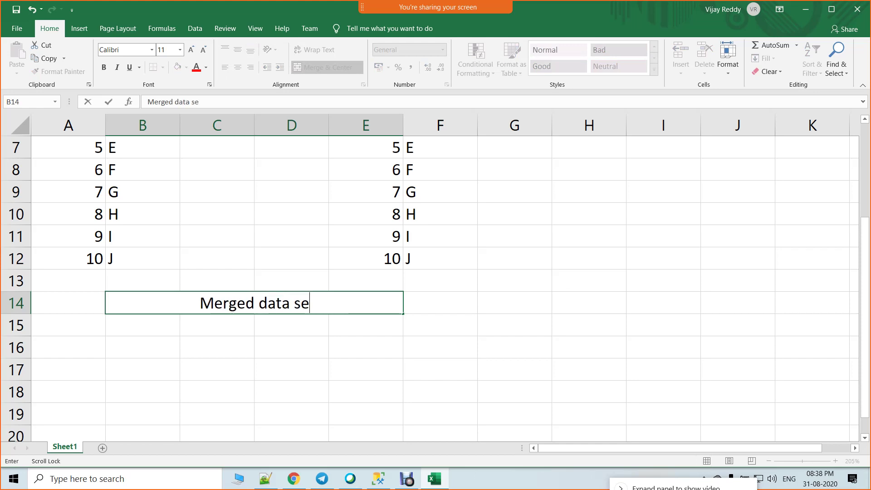
pyautogui.write('t of A anmd')
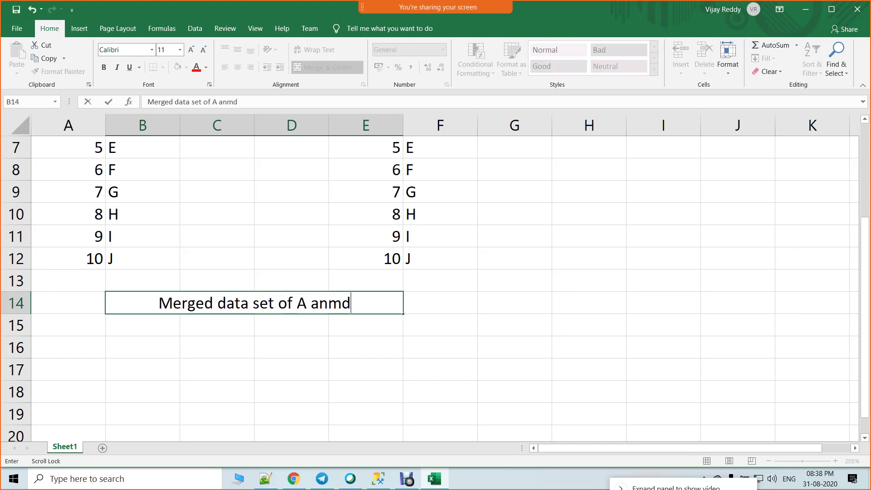
pyautogui.press('BackSpace')
pyautogui.press('BackSpace')
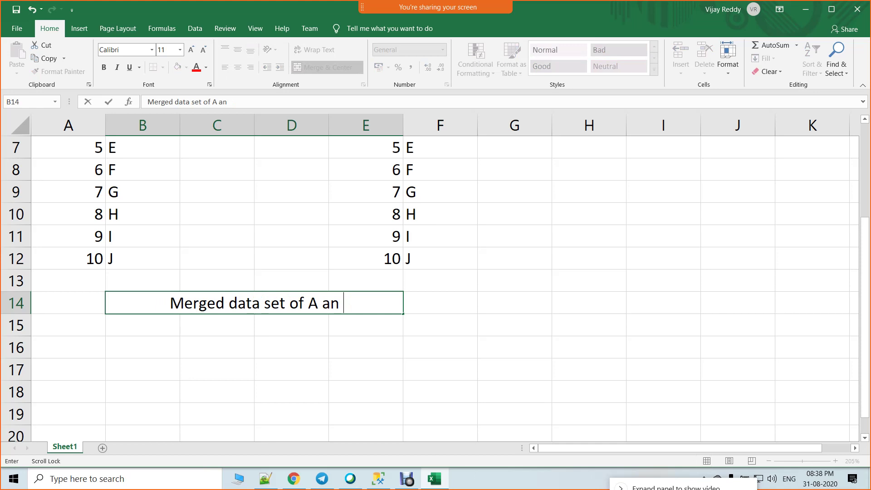
pyautogui.write('B')
# - Copy the data set A table with its headers, A2:B12, and paste it under the merged title at A15
pyautogui.scroll(2, 436, 286)
pyautogui.moveTo(68, 192); pyautogui.dragTo(143, 370)
pyautogui.moveTo(69, 170); pyautogui.dragTo(143, 393)
pyautogui.hotkey('ctrl', 'c')
pyautogui.scroll(-1, 143, 392)
pyautogui.click(68, 392)
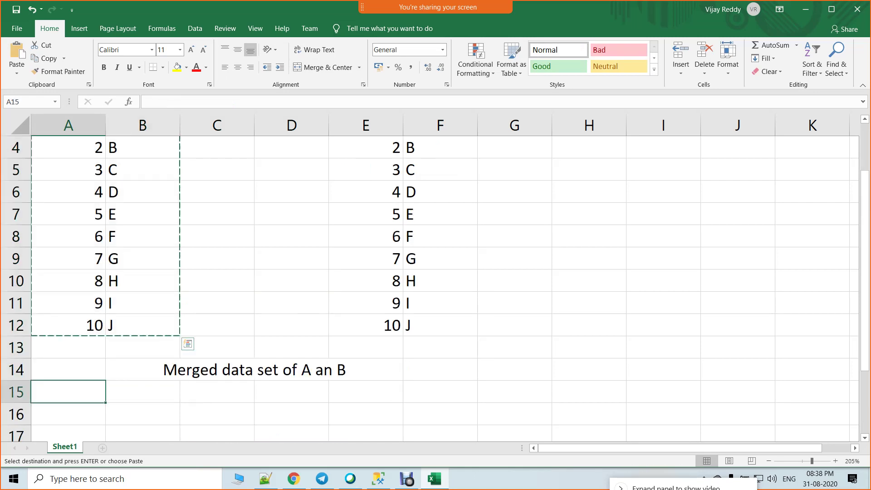
pyautogui.hotkey('ctrl', 'v')
# - Copy the data set B rows without headers, E3:F12, and append them below the merged table at A26
pyautogui.scroll(1, 436, 281)
pyautogui.moveTo(365, 191); pyautogui.dragTo(440, 392)
pyautogui.hotkey('ctrl', 'c')
pyautogui.scroll(-1, 441, 392)
pyautogui.scroll(-3, 436, 289)
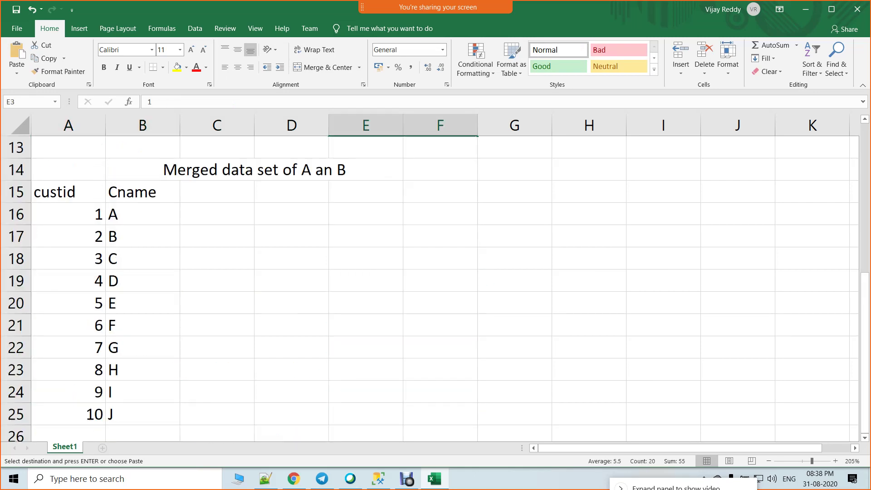
pyautogui.click(68, 434)
pyautogui.hotkey('ctrl', 'v')
pyautogui.scroll(-2, 436, 288)
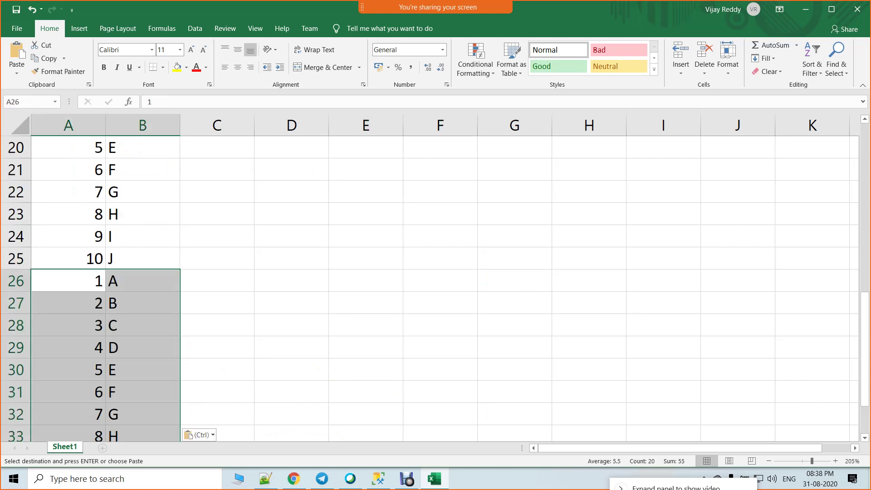
# - Examine the merged data set against the source tables of data sets A and B
pyautogui.scroll(3, 435, 282)
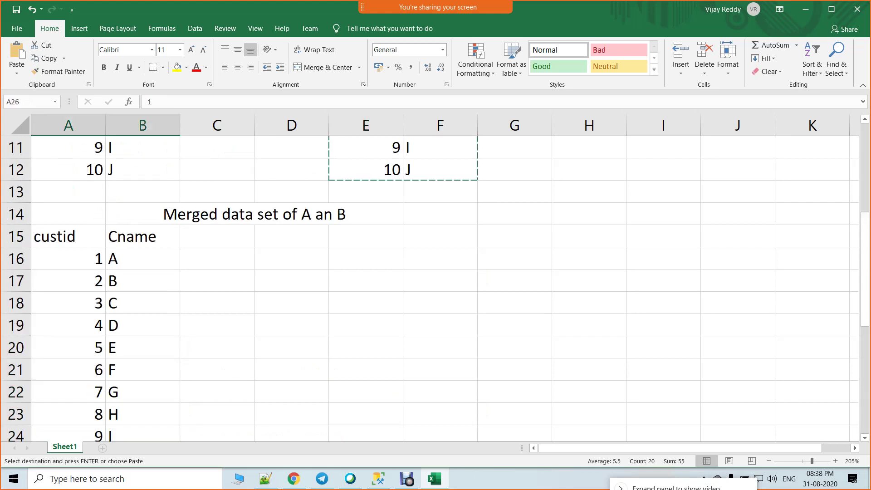
pyautogui.keyDown('ctrl'); pyautogui.scroll(-3, 436, 276); pyautogui.keyUp('ctrl')
pyautogui.keyDown('ctrl'); pyautogui.scroll(-3, 435, 276); pyautogui.keyUp('ctrl')
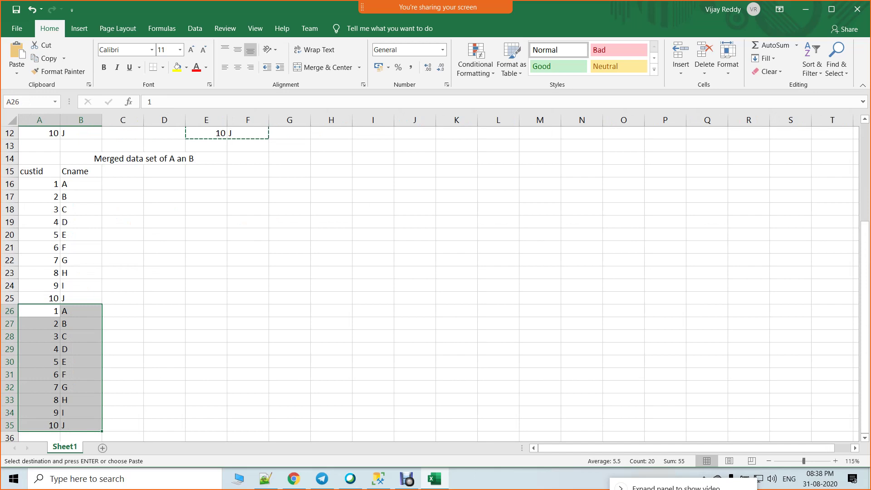
pyautogui.scroll(3, 436, 282)
pyautogui.scroll(-3, 435, 281)
pyautogui.scroll(4, 436, 281)
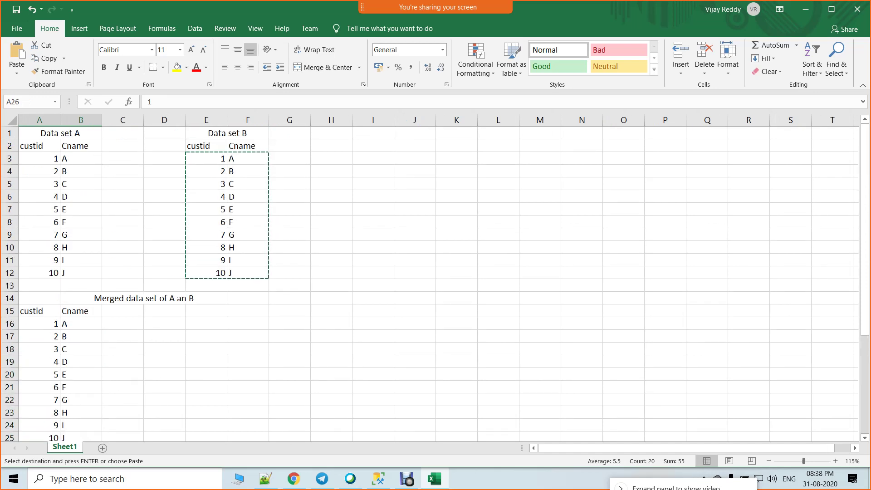
pyautogui.moveTo(39, 145); pyautogui.dragTo(123, 260)
pyautogui.scroll(-1, 436, 281)
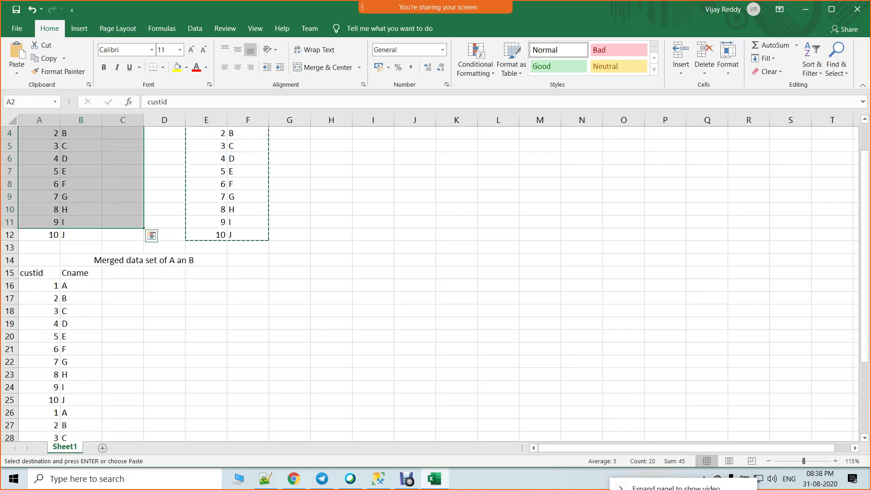
pyautogui.scroll(-1, 436, 282)
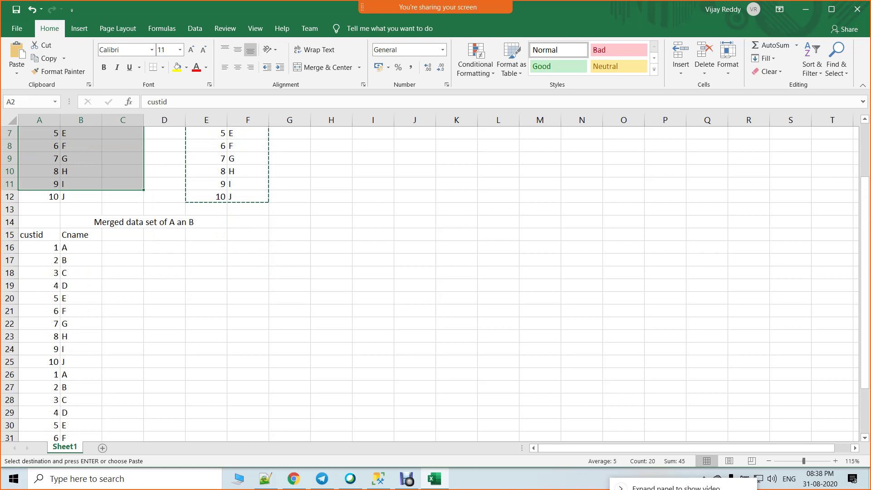
pyautogui.scroll(2, 435, 282)
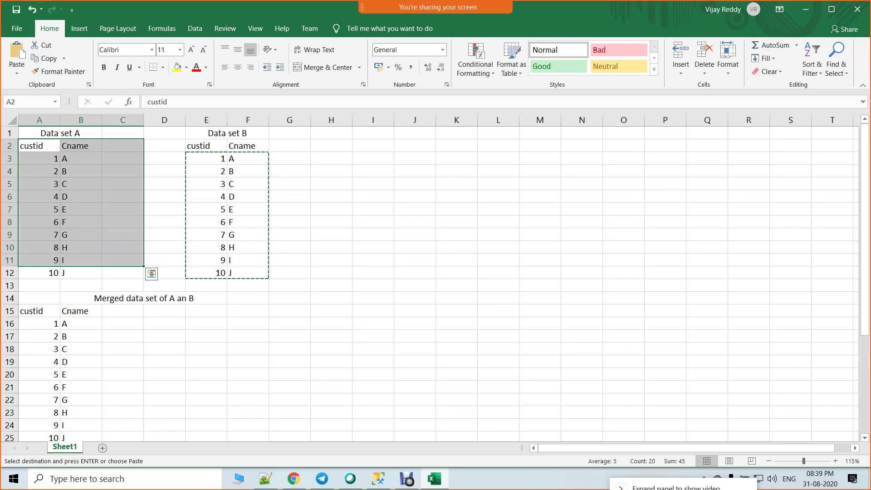
pyautogui.keyDown('ctrl'); pyautogui.scroll(2, 430, 279); pyautogui.keyUp('ctrl')
pyautogui.keyDown('ctrl'); pyautogui.scroll(1, 430, 278); pyautogui.keyUp('ctrl')
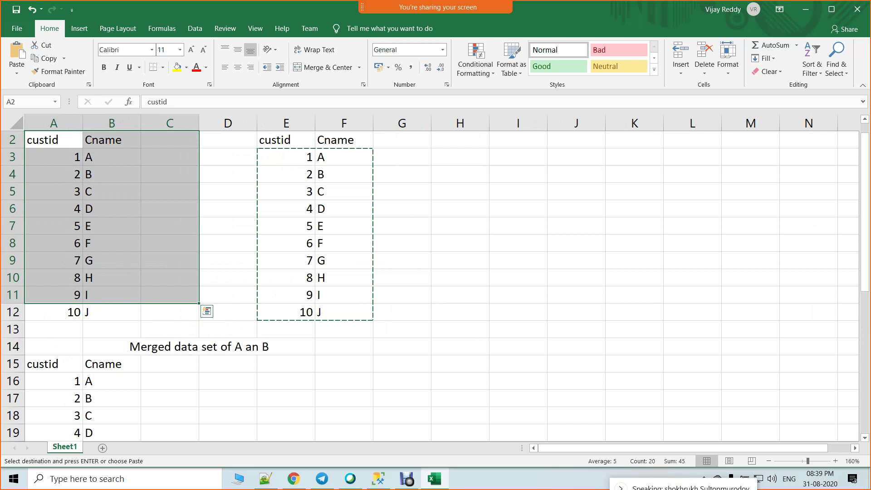
# - Switch to the Notepad++ agenda and add the lines "---Union all" and "--Union" under Set Based Operators
pyautogui.hotkey('alt', 'Tab')
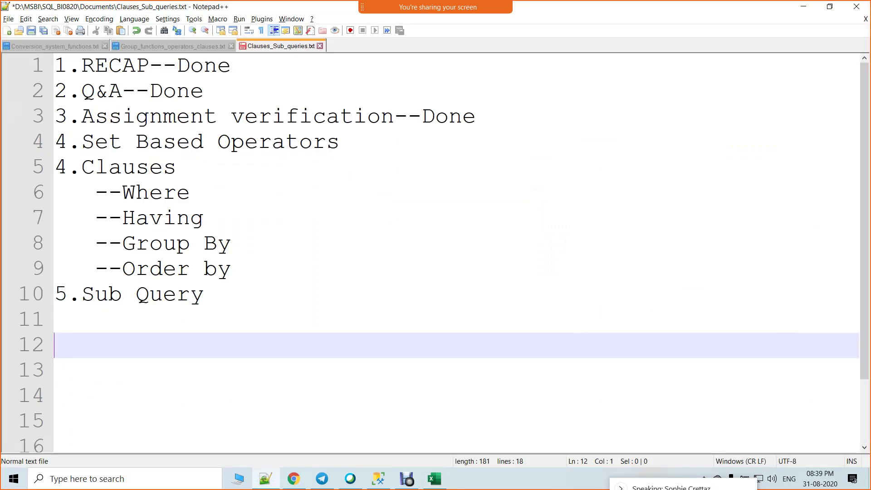
pyautogui.click(339, 142)
pyautogui.press('Return')
pyautogui.write('---')
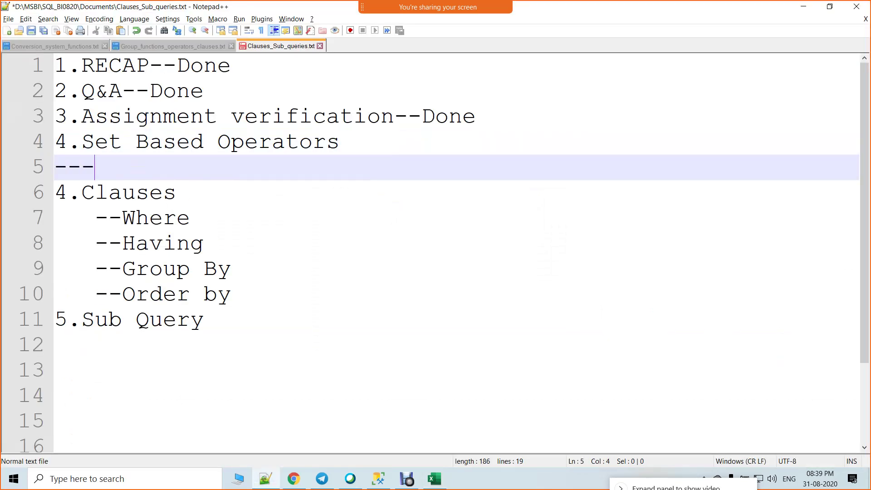
pyautogui.write('Union')
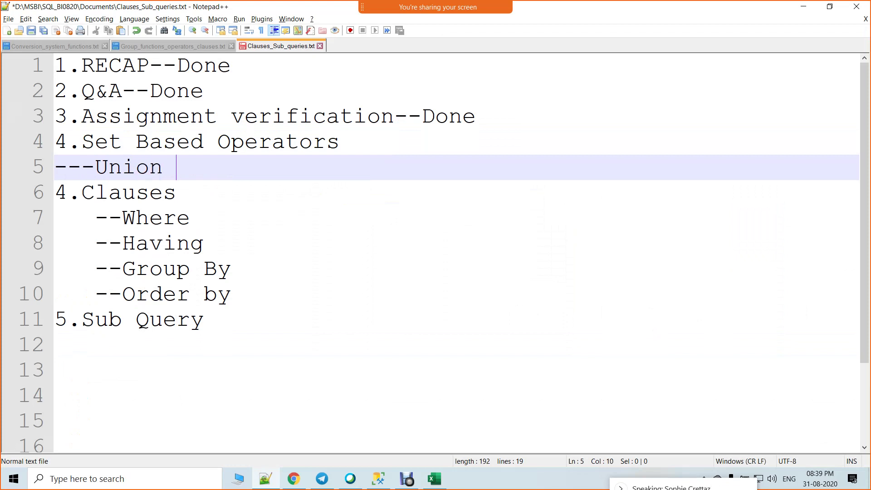
pyautogui.press('BackSpace')
pyautogui.write('all')
pyautogui.press('Return')
pyautogui.write('--Union')
pyautogui.press('Return')
# - Add "--Intersect" and "--Except" to the set operator list, followed by blank lines before the Clauses item
pyautogui.write('--Intersect')
pyautogui.press('Return')
pyautogui.write('--Excepy')
pyautogui.press('BackSpace')
pyautogui.write('t')
pyautogui.press('Return')
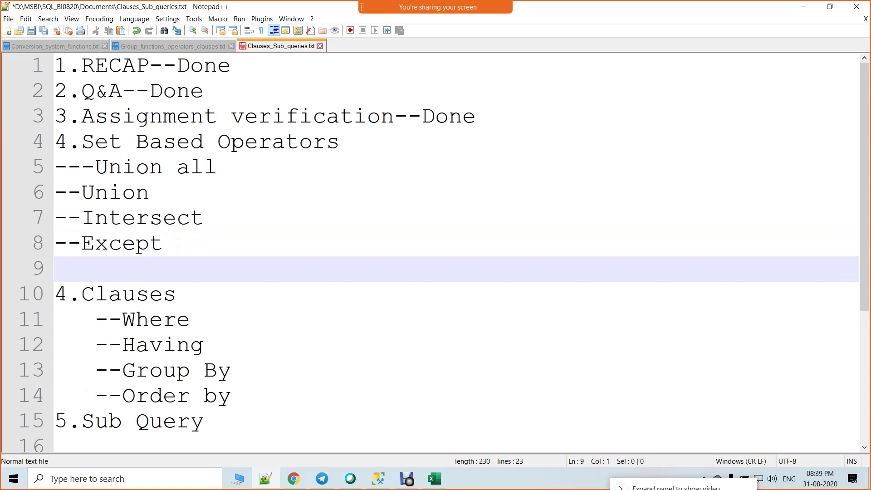
pyautogui.press('Return')
pyautogui.write('1')
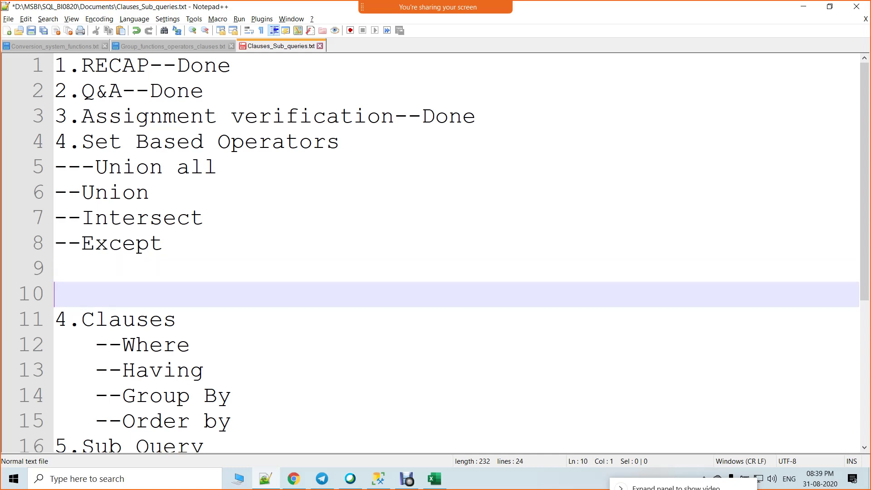
pyautogui.press('BackSpace')
# - Insert a "Rules:" heading directly below the Set Based Operators line
pyautogui.click(339, 142)
pyautogui.press('Return')
pyautogui.write('RUles')
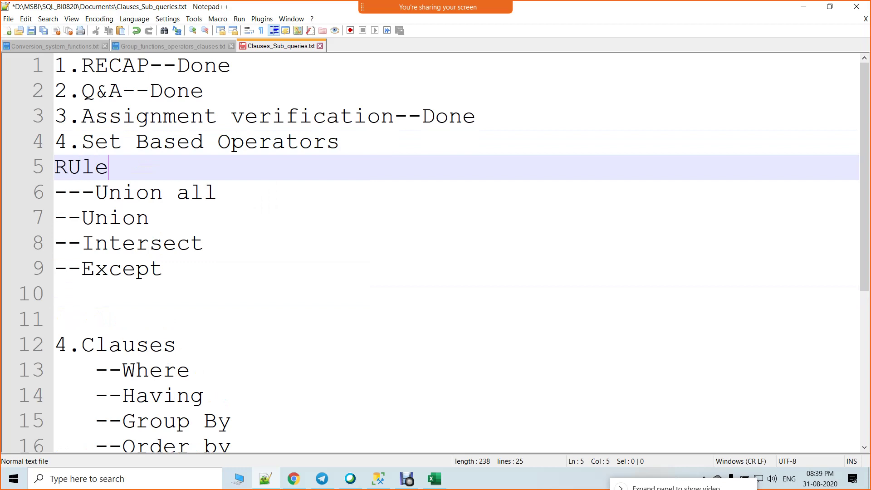
pyautogui.press('BackSpace')
pyautogui.press('BackSpace')
pyautogui.press('BackSpace')
pyautogui.press('BackSpace')
pyautogui.write('ules:')
pyautogui.press('Return')
# - Write the first rule under the heading as "1.No of columns between Datasets should same"
pyautogui.write('1')
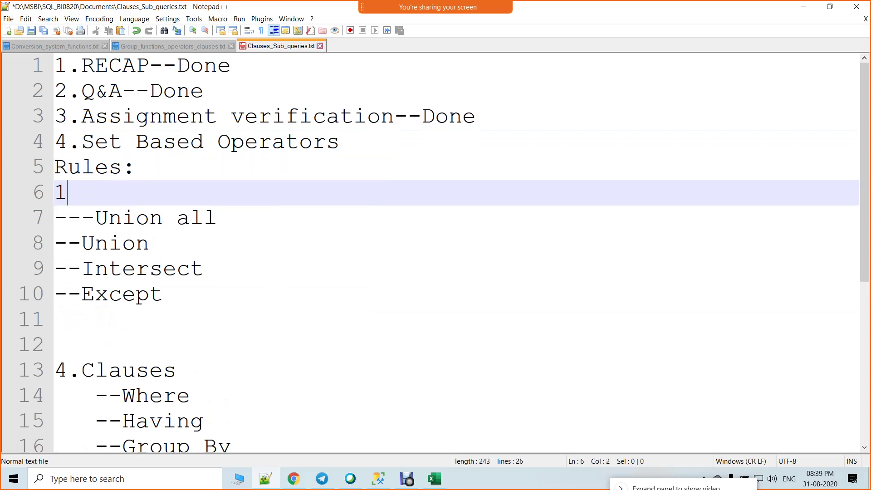
pyautogui.write('.No of columns between two')
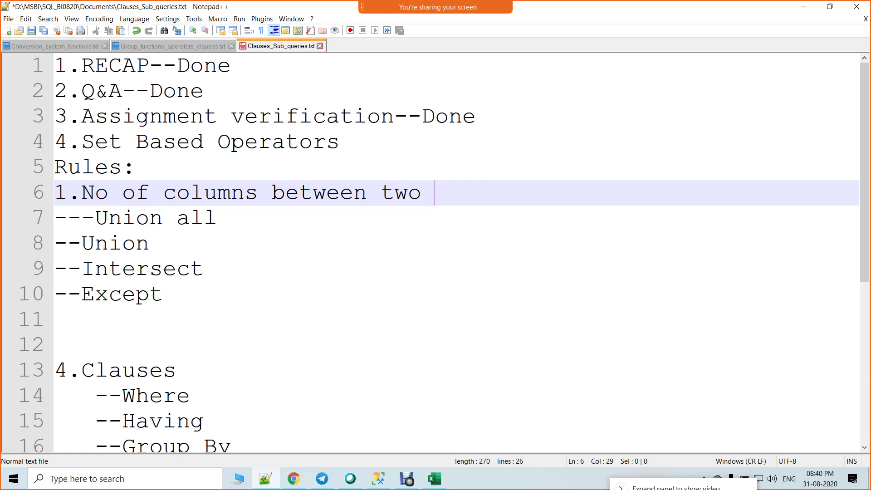
pyautogui.write('Data')
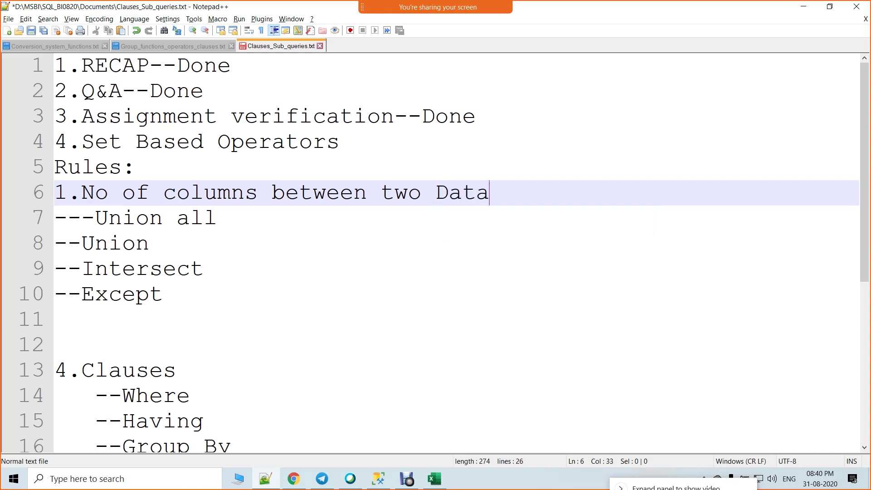
pyautogui.write('sets should')
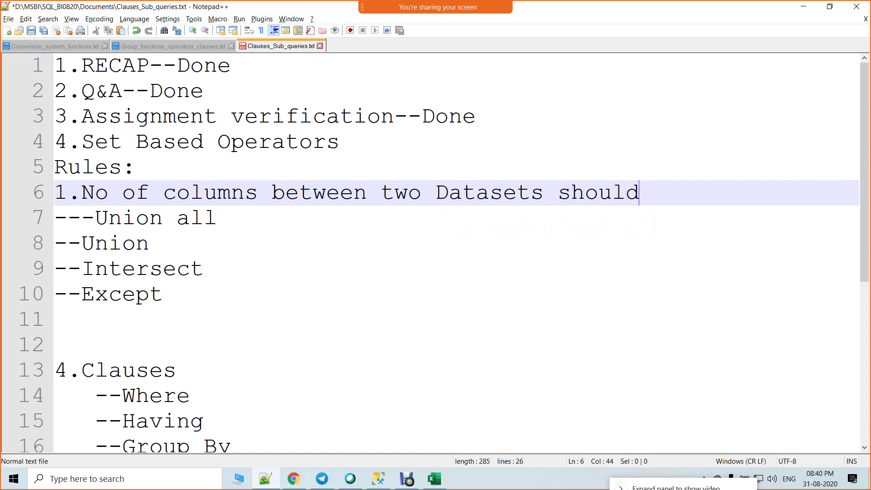
pyautogui.doubleClick(408, 192)
pyautogui.click(612, 193)
pyautogui.write('same')
pyautogui.press('Return')
# - Write the second rule on the following line as "2.Data types between Datasets should be same"
pyautogui.write('2.Data')
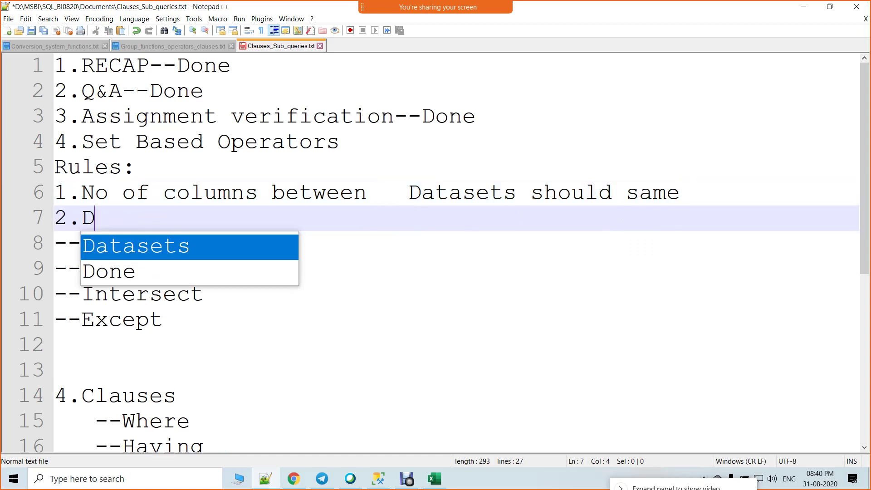
pyautogui.press('BackSpace')
pyautogui.press('BackSpace')
pyautogui.press('BackSpace')
pyautogui.press('BackSpace')
pyautogui.write('Data t')
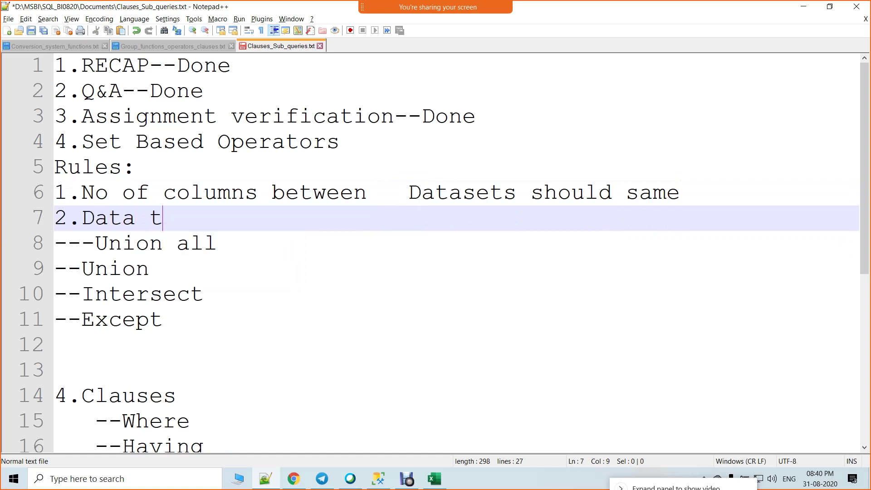
pyautogui.write('ypes betw')
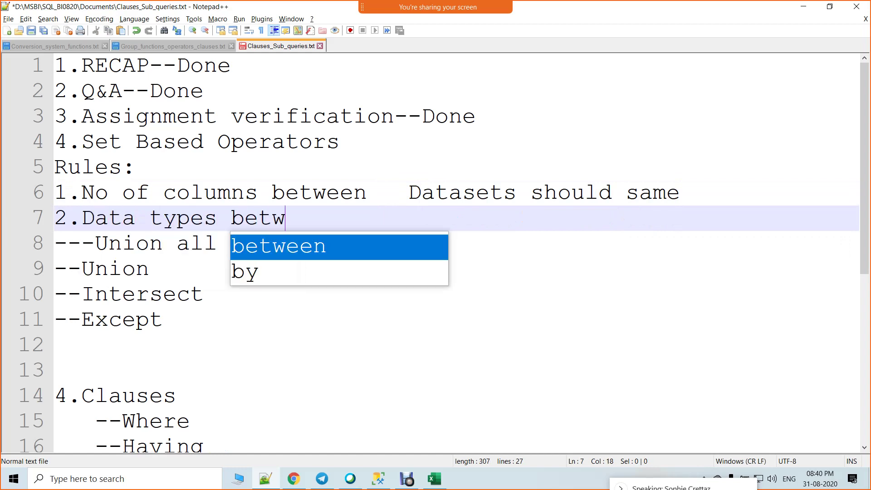
pyautogui.write('een Datasets')
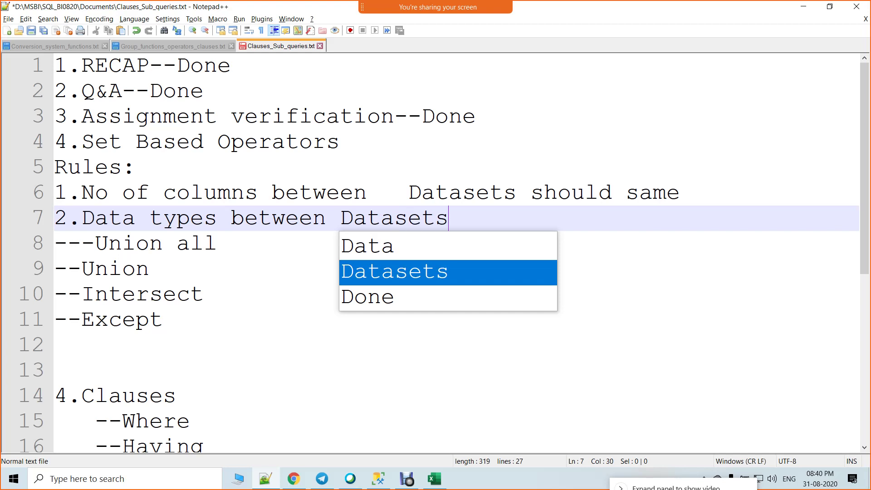
pyautogui.write(' should be same')
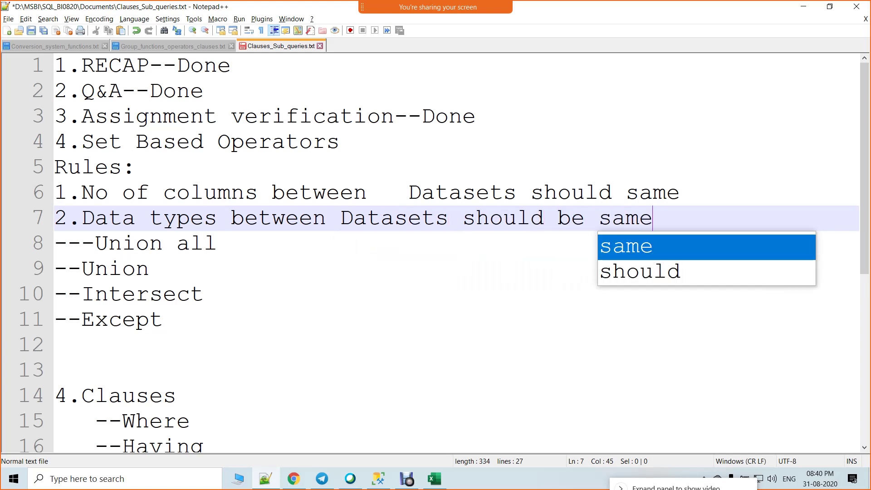
pyautogui.press('Return')
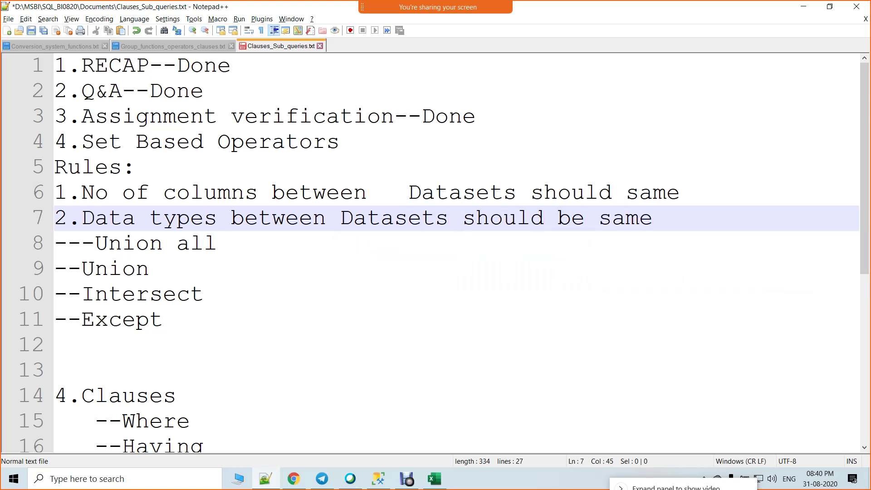